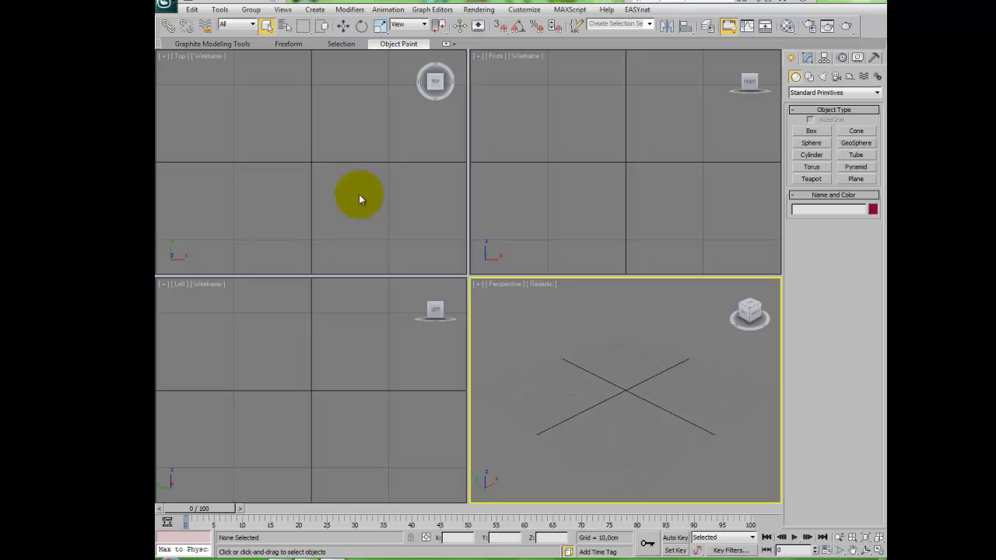
# - Cycle the active viewport through Top, Front and Left, then back to Perspective
pyautogui.click(326, 193)
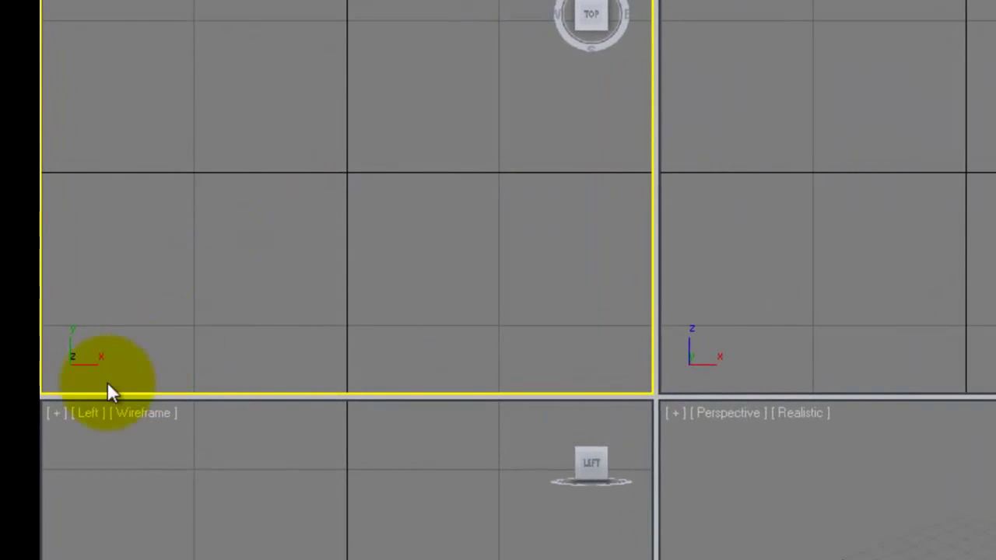
pyautogui.click(982, 220)
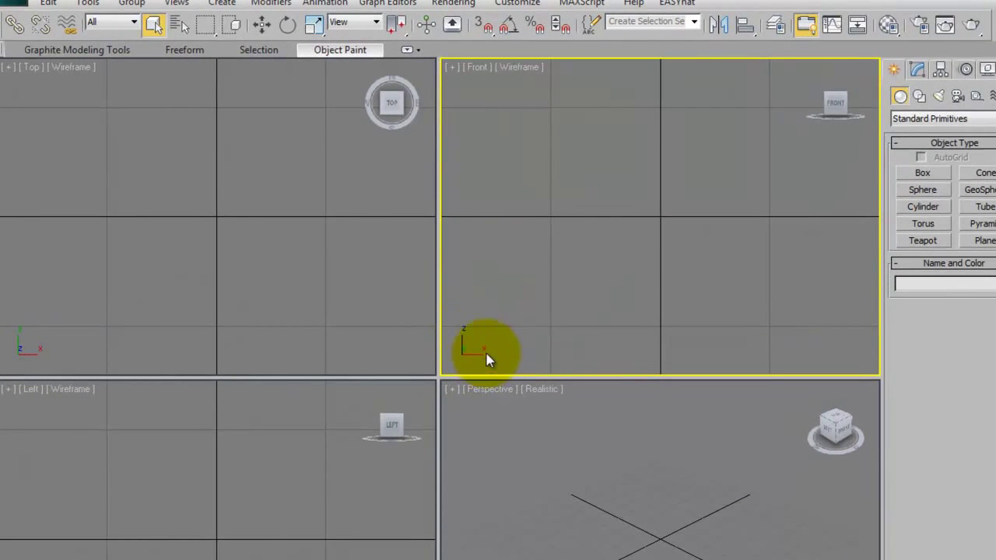
pyautogui.click(178, 494)
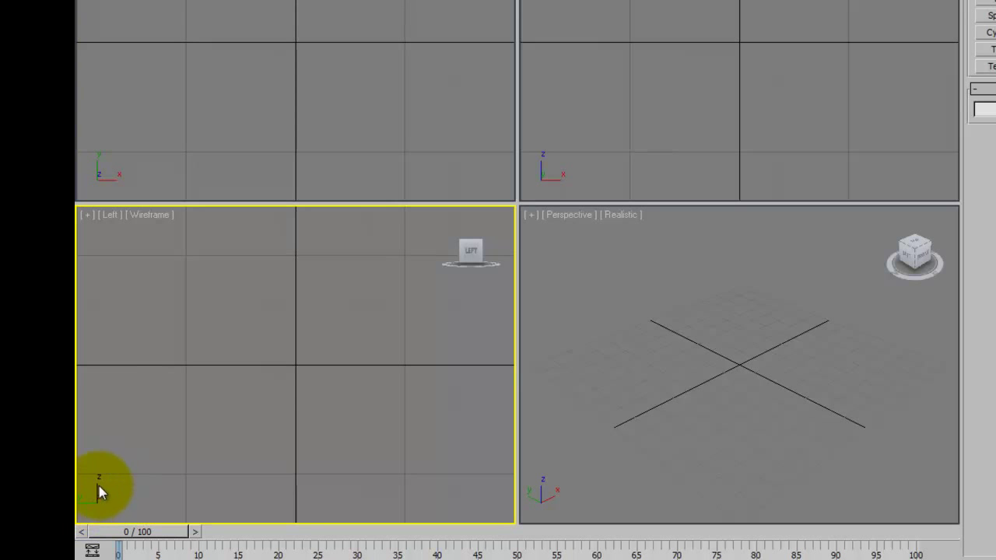
pyautogui.click(757, 354)
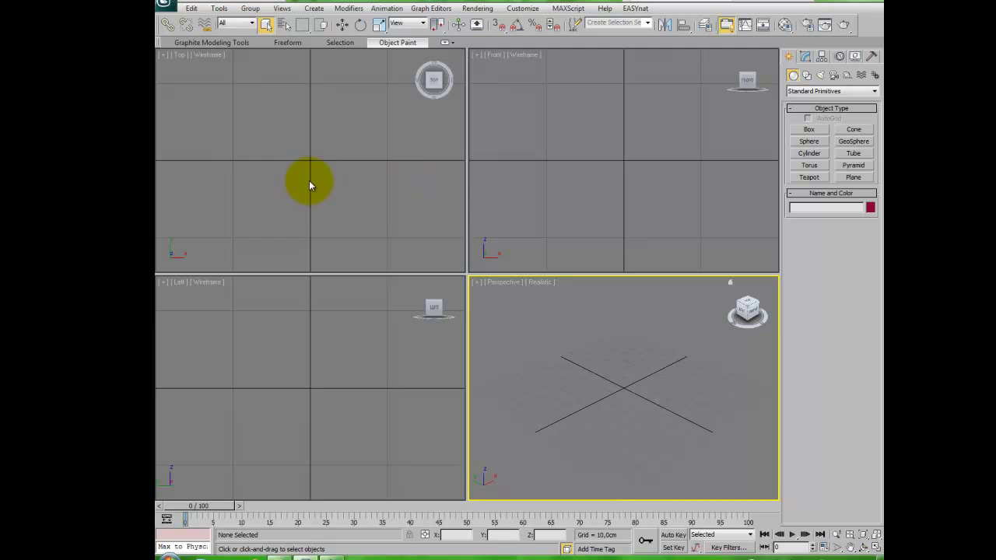
# - Drag out teapots in the Top, Front and Left views, then select all and delete them
pyautogui.click(809, 177)
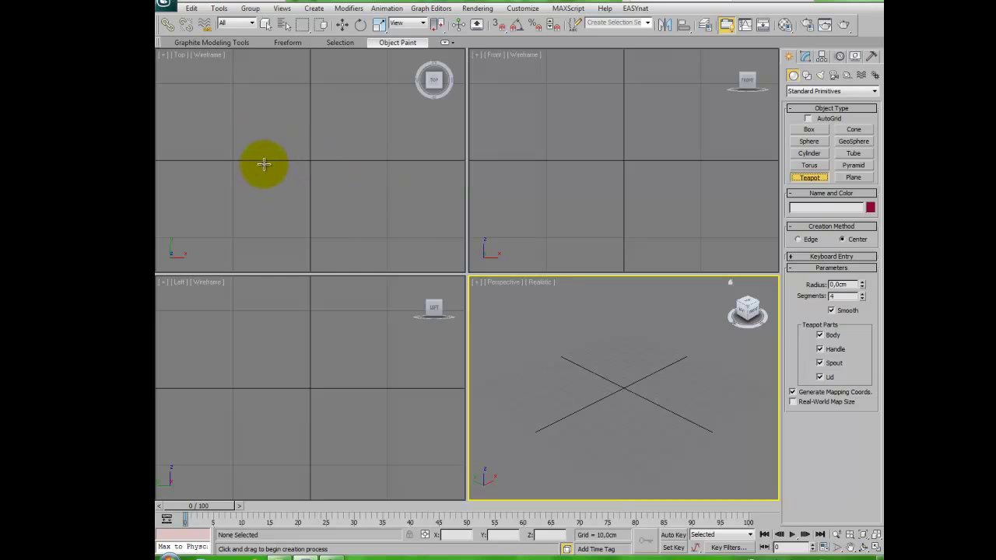
pyautogui.moveTo(273, 159); pyautogui.dragTo(301, 176)
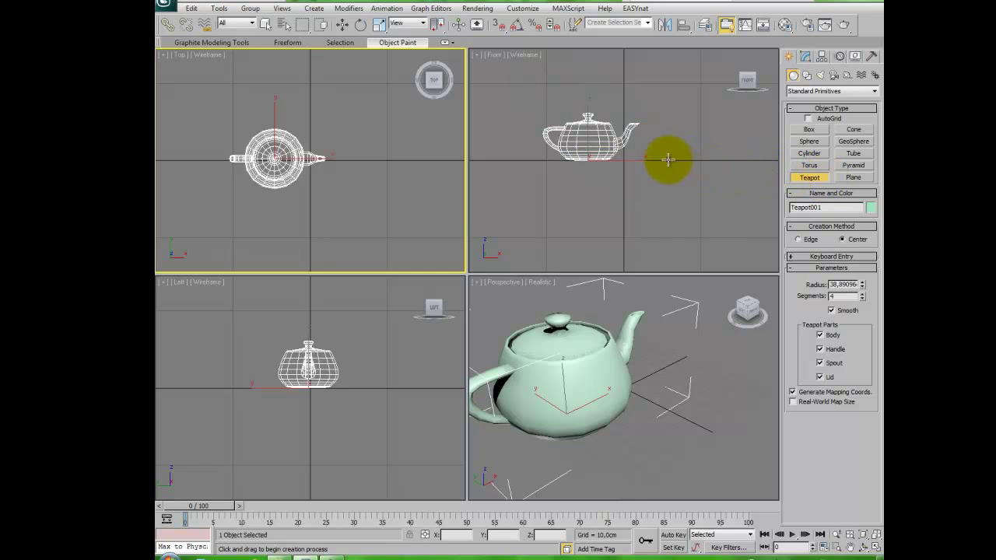
pyautogui.moveTo(658, 149); pyautogui.dragTo(672, 168)
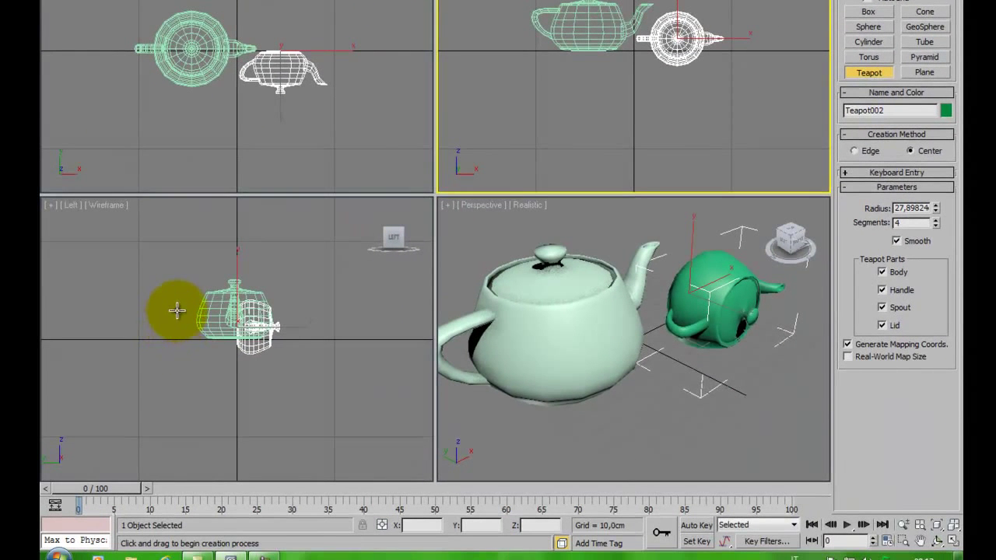
pyautogui.moveTo(178, 314); pyautogui.dragTo(196, 335)
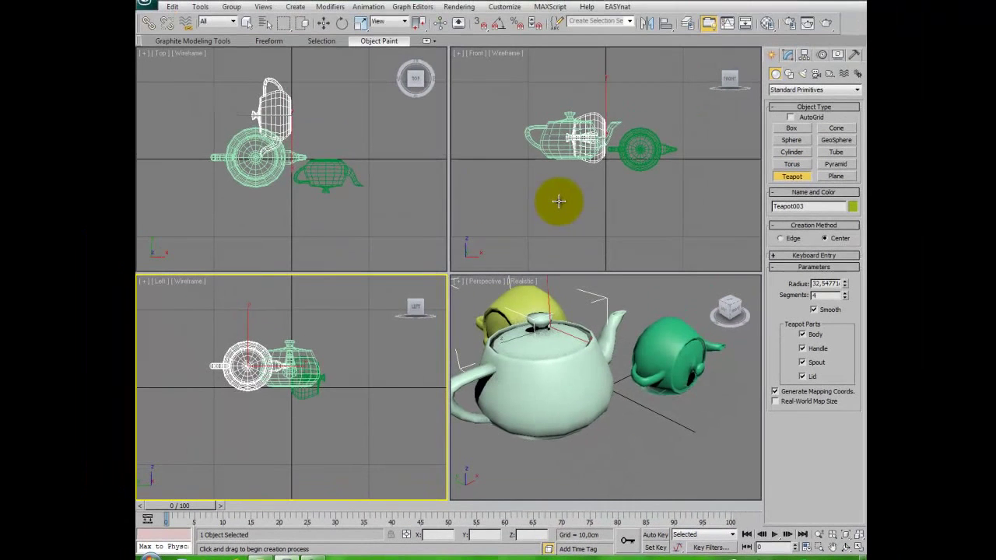
pyautogui.hotkey('ctrl', 'a')
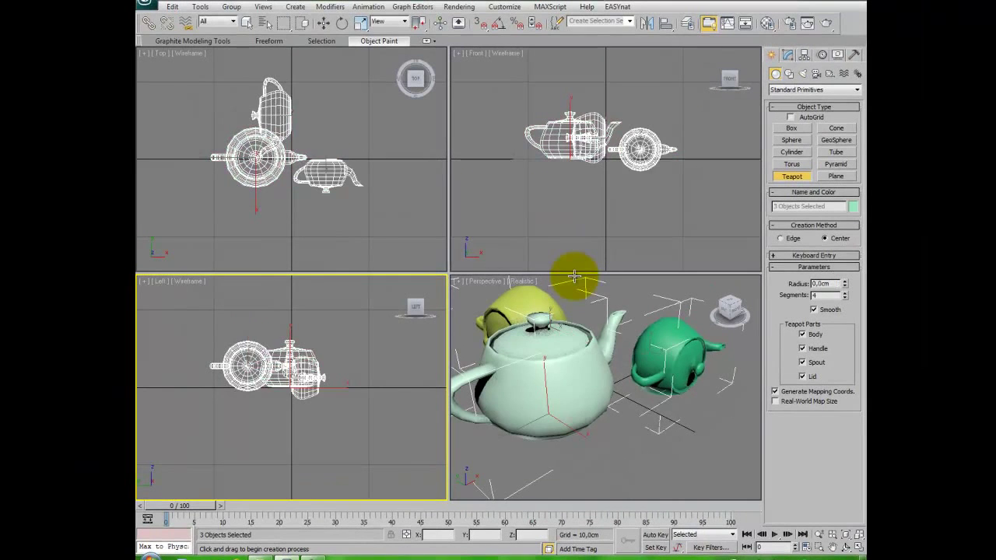
pyautogui.press('Delete')
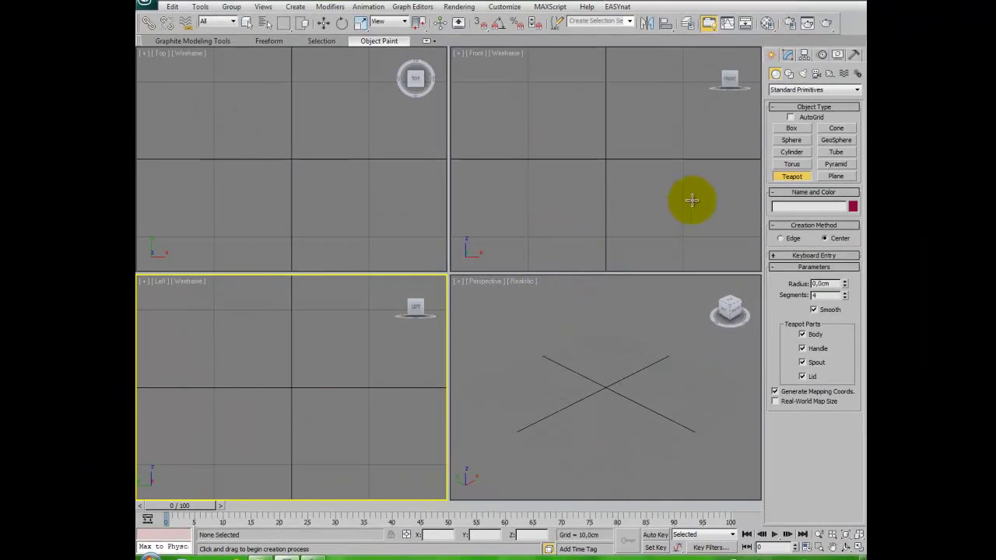
# - Drag a box about 75 × 75 × 70 cm at the grid centre, then orbit to view it from higher
pyautogui.click(801, 127)
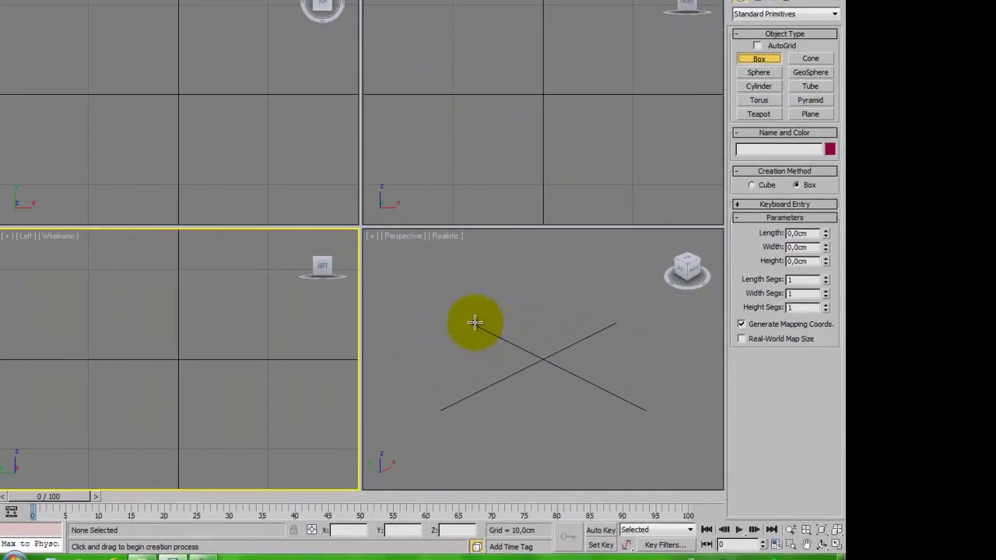
pyautogui.click(526, 327)
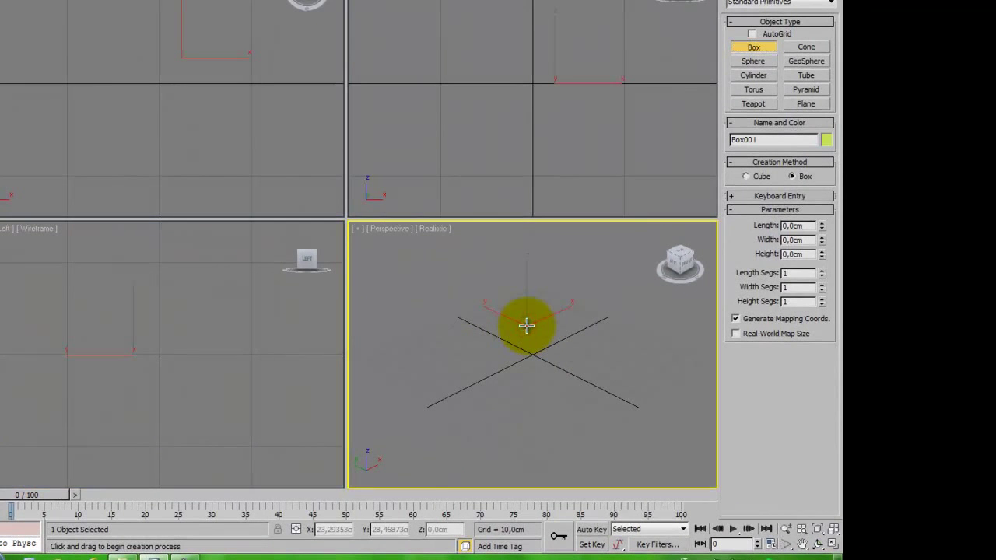
pyautogui.moveTo(527, 327); pyautogui.dragTo(522, 436)
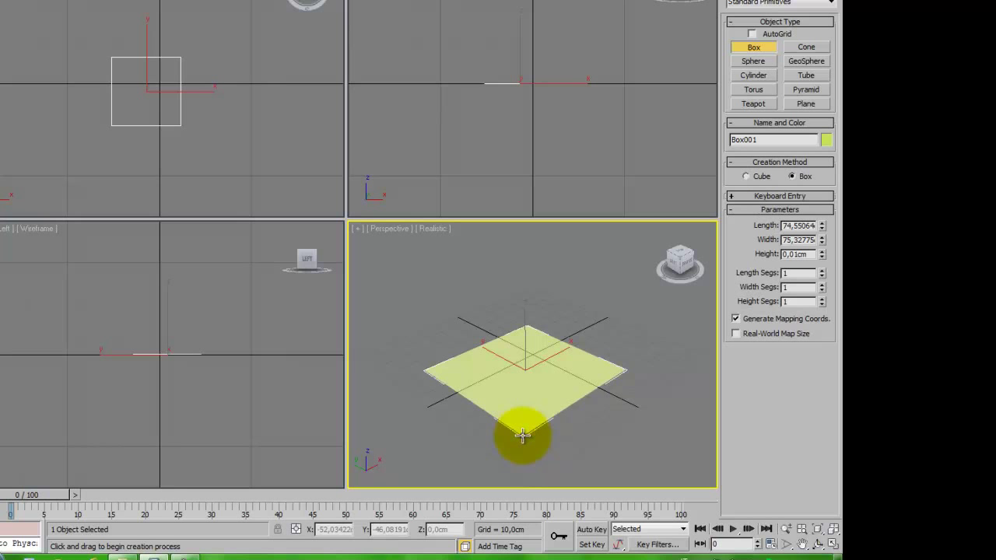
pyautogui.moveTo(522, 436); pyautogui.dragTo(522, 430)
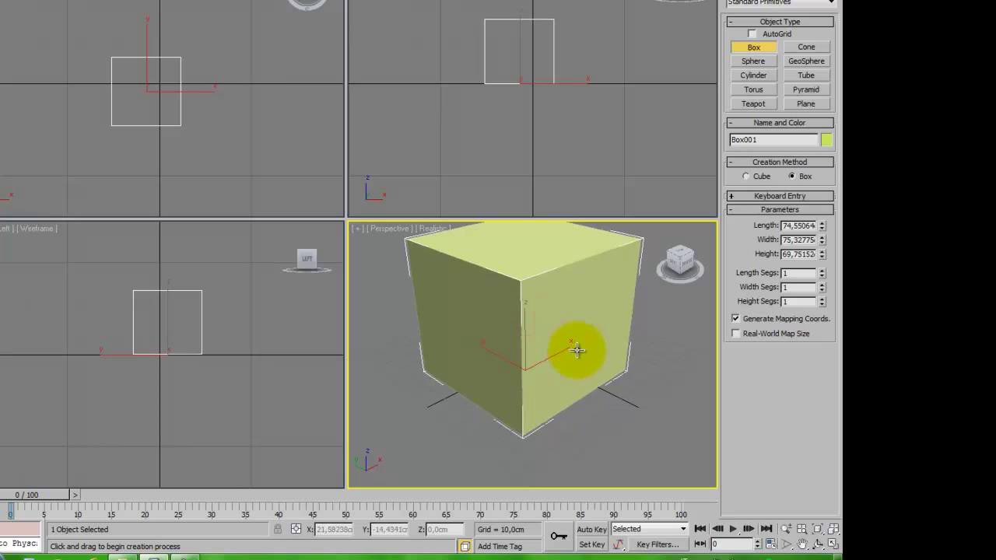
pyautogui.keyDown('alt'); pyautogui.moveTo(578, 349); pyautogui.dragTo(578, 382, button='middle'); pyautogui.keyUp('alt')
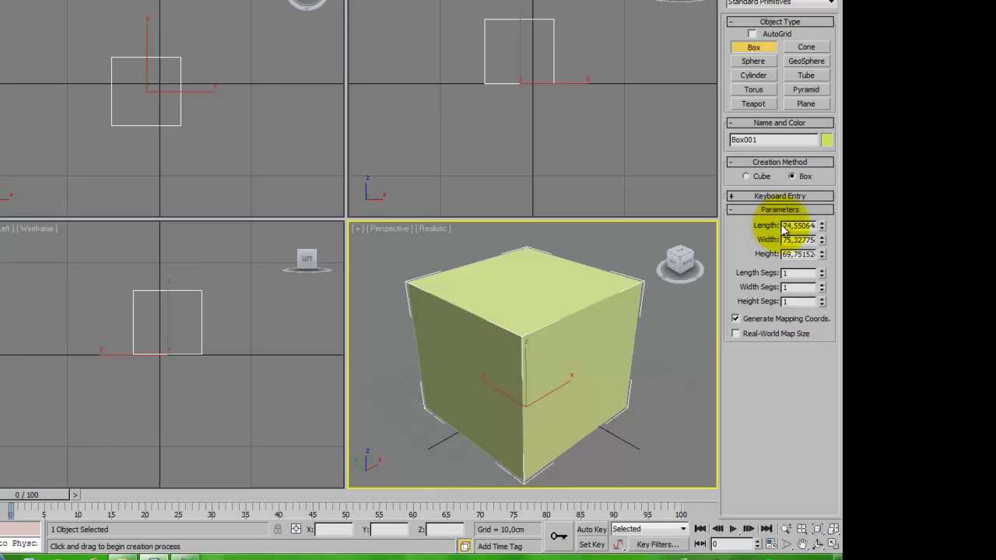
# - Set Box001 to length 50, width 20 and height 70 cm, then delete it
pyautogui.moveTo(785, 225); pyautogui.dragTo(823, 226)
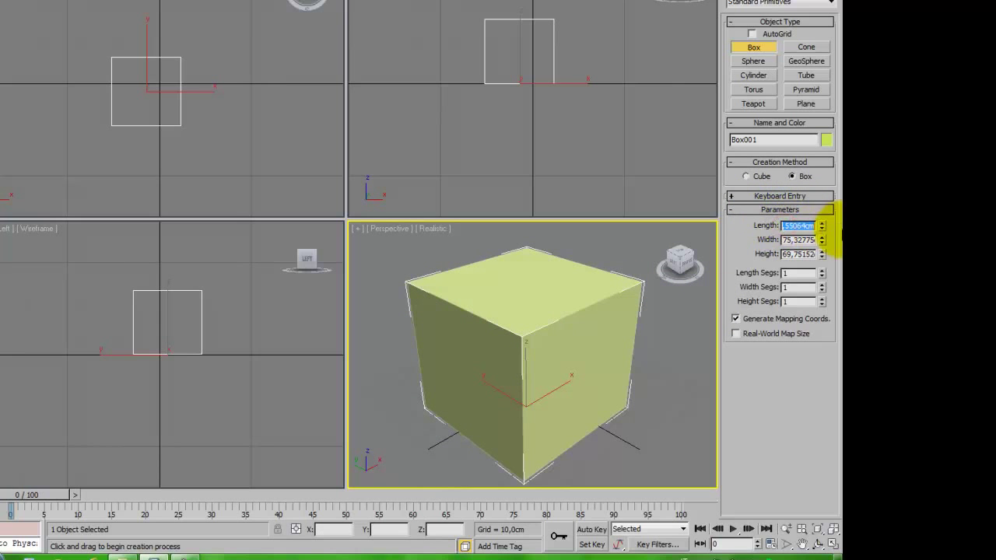
pyautogui.write('50')
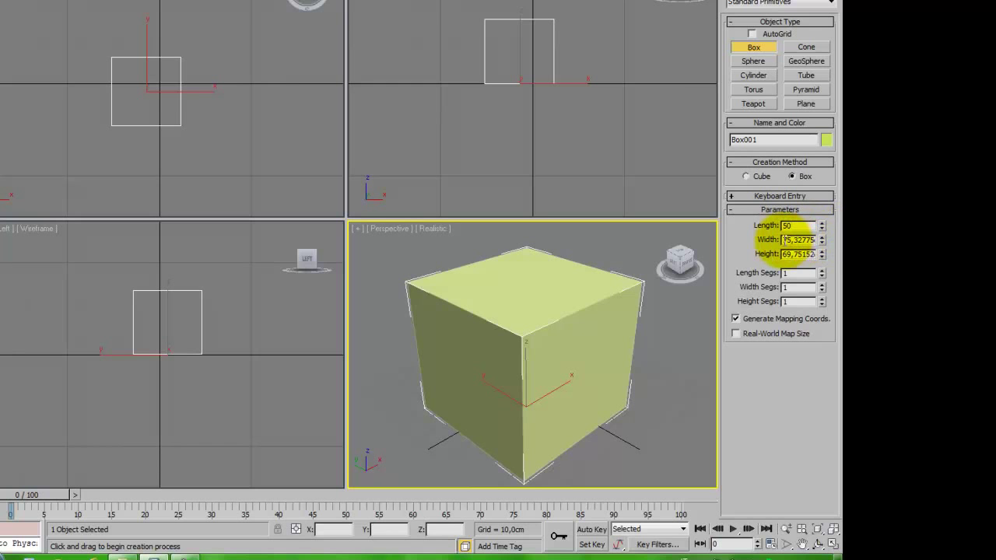
pyautogui.moveTo(784, 240); pyautogui.dragTo(830, 241)
pyautogui.write('20')
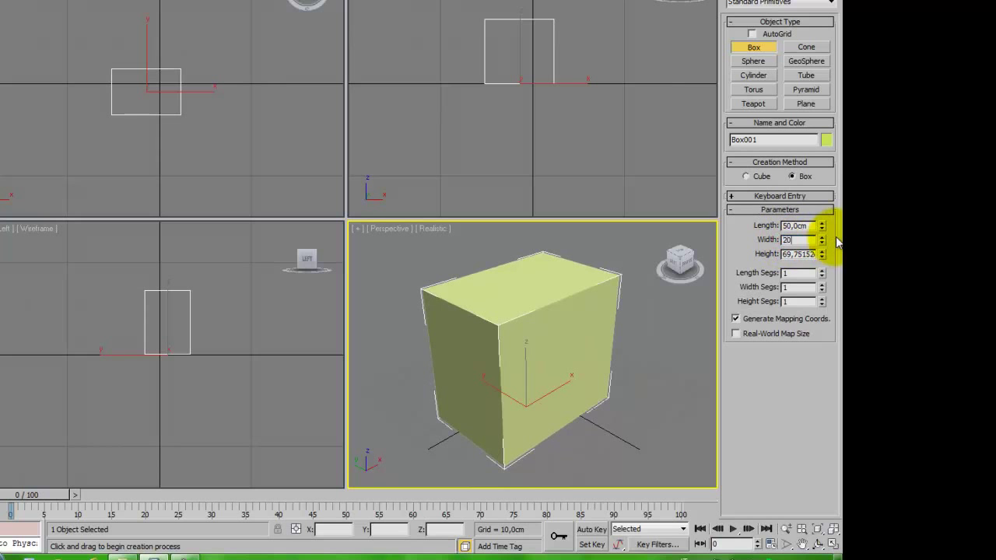
pyautogui.doubleClick(785, 255)
pyautogui.write('7')
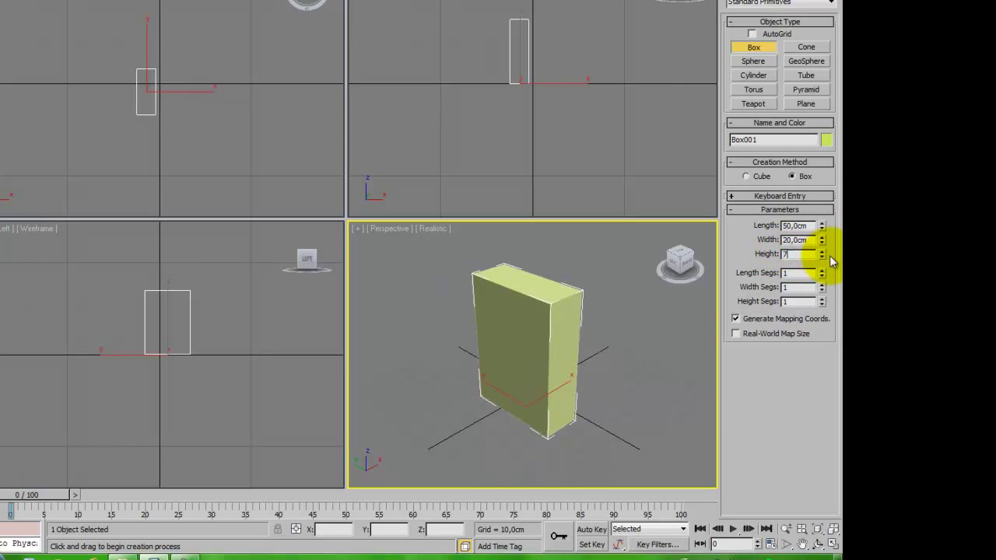
pyautogui.press('Return')
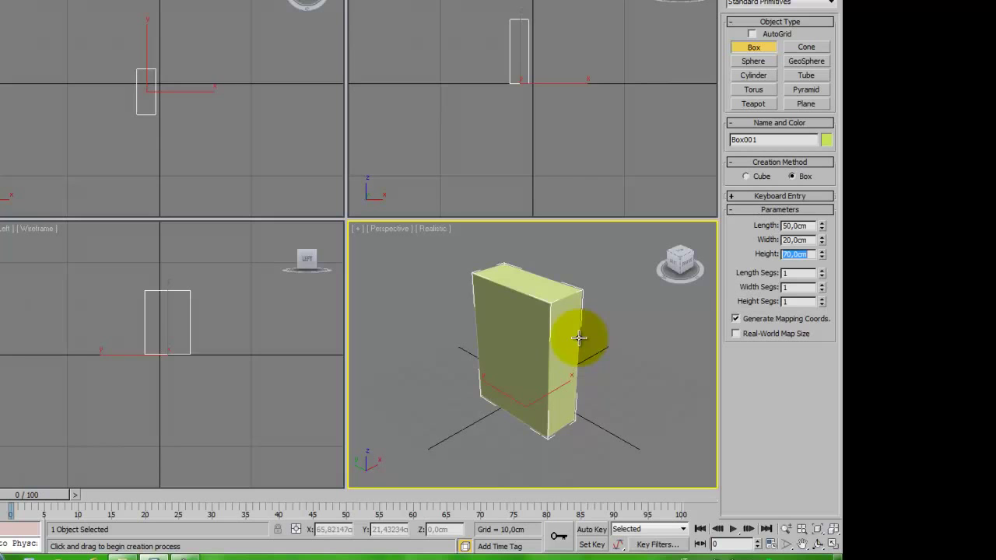
pyautogui.press('Delete')
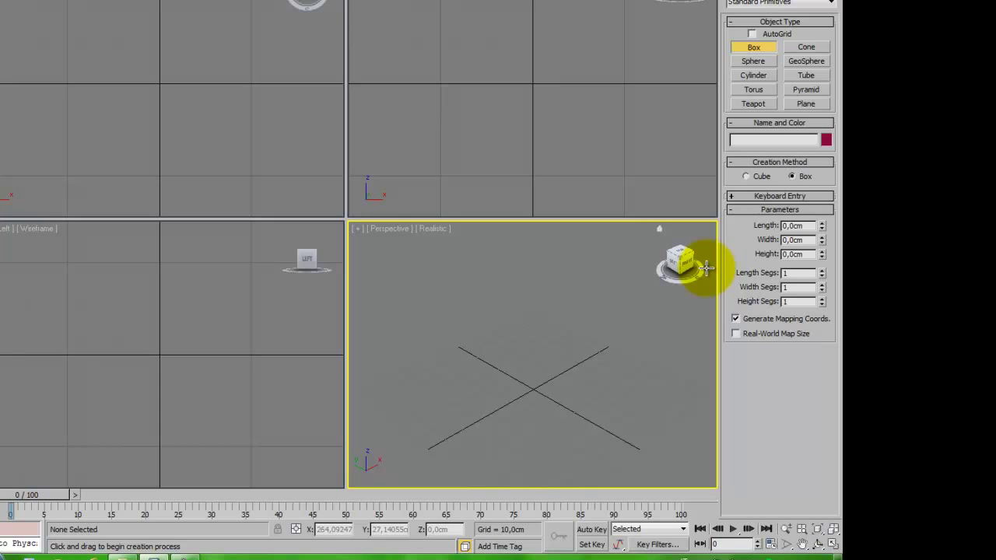
# - Create a box via Keyboard Entry with Length 25, Width 10 and Height 50 cm
pyautogui.click(732, 196)
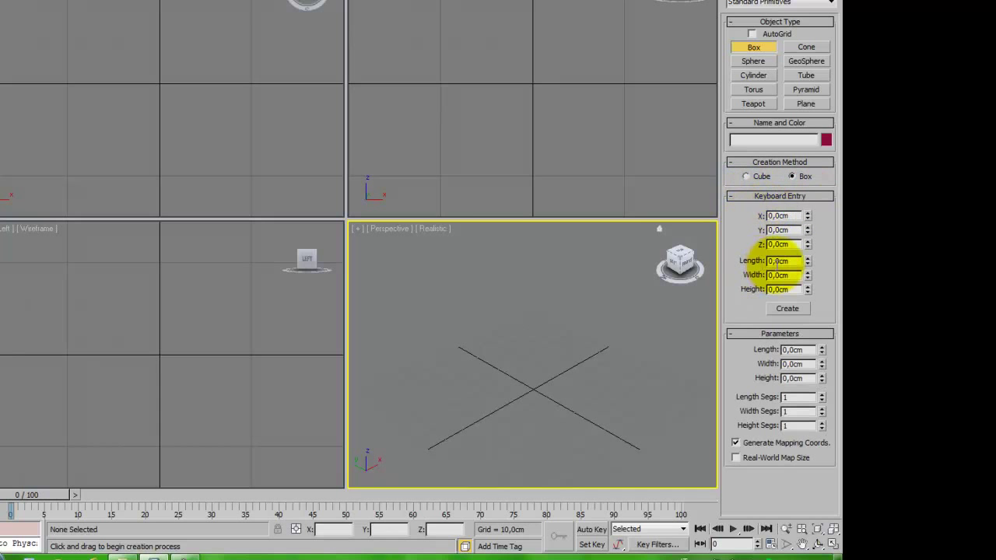
pyautogui.click(793, 261)
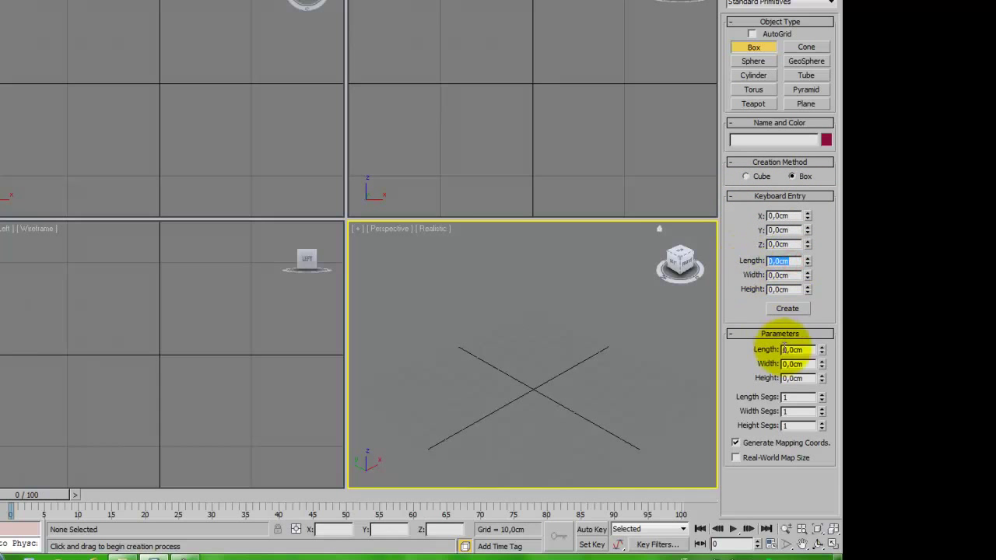
pyautogui.write('25')
pyautogui.click(795, 275)
pyautogui.write('10')
pyautogui.click(798, 290)
pyautogui.write('50')
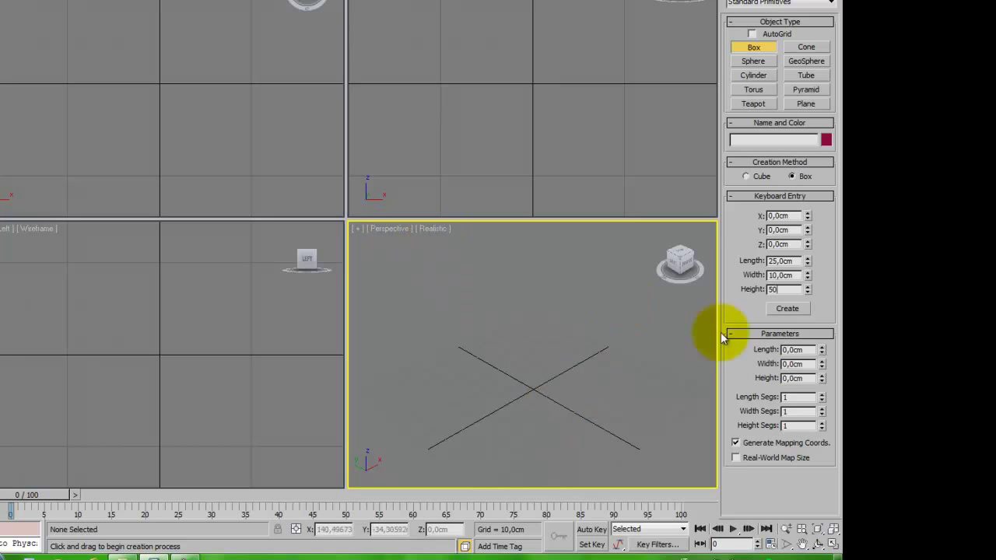
pyautogui.click(787, 309)
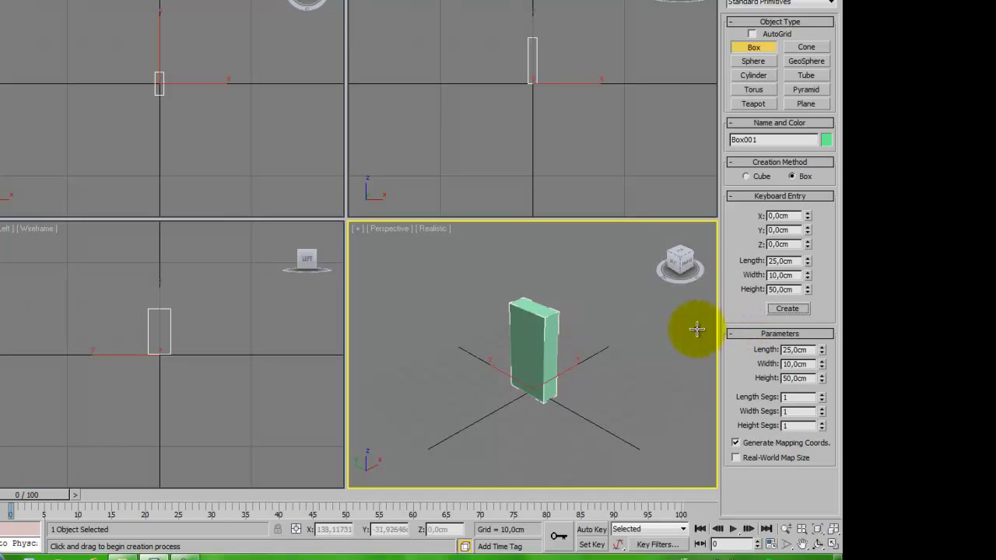
# - Collapse Keyboard Entry and maximize the Perspective viewport, toggling Alt+W off and back on
pyautogui.click(766, 196)
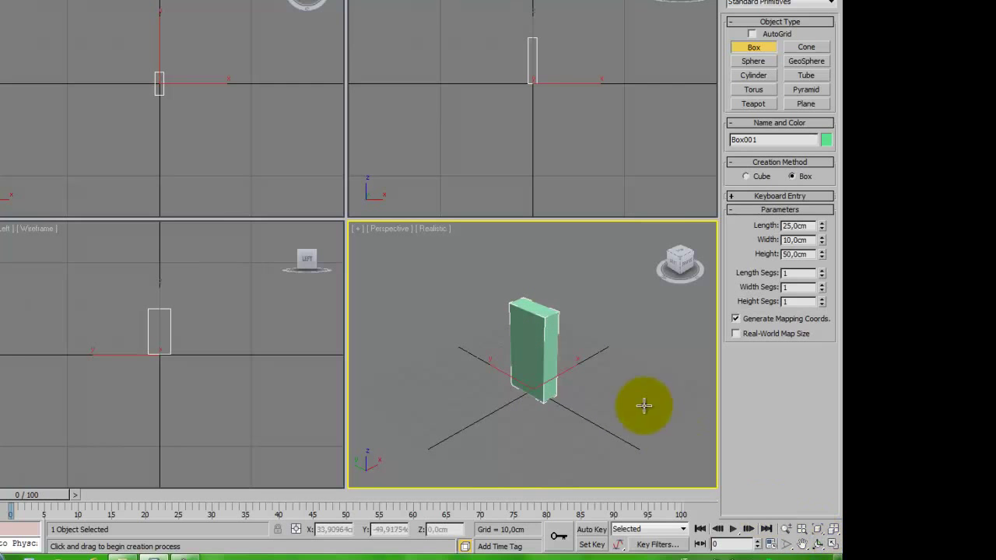
pyautogui.click(834, 550)
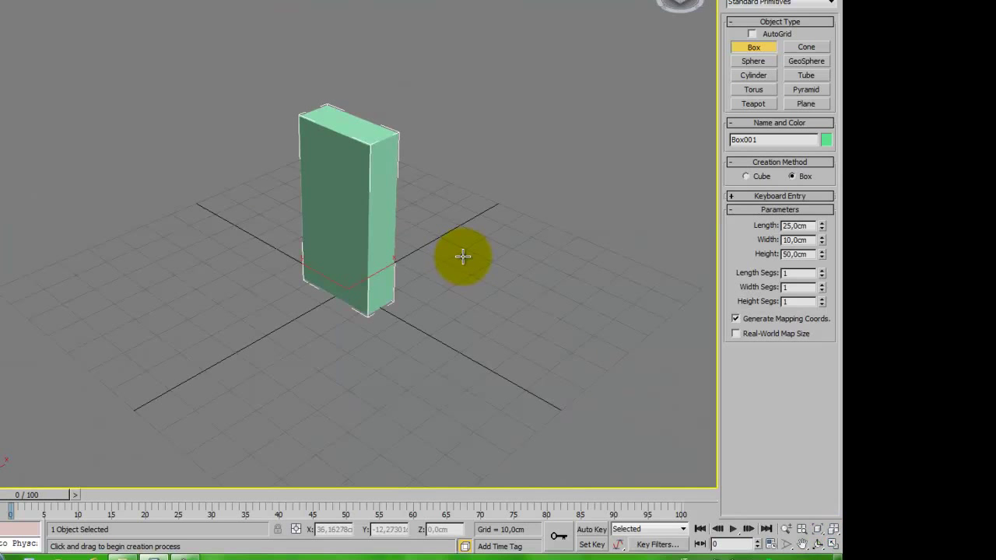
pyautogui.hotkey('alt', 'w')
pyautogui.hotkey('alt', 'w')
pyautogui.hotkey('alt', 'w')
pyautogui.hotkey('alt', 'w')
pyautogui.hotkey('alt', 'w')
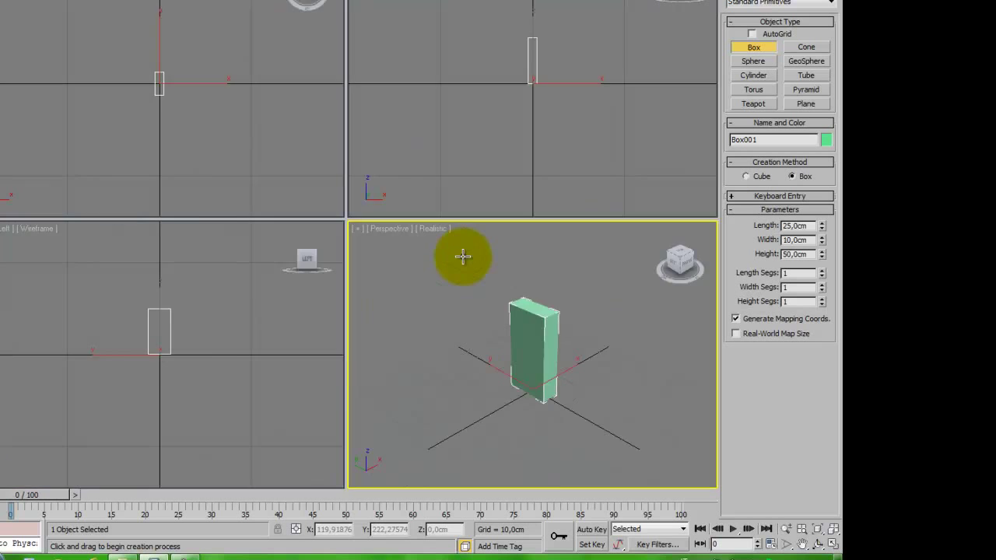
pyautogui.hotkey('alt', 'w')
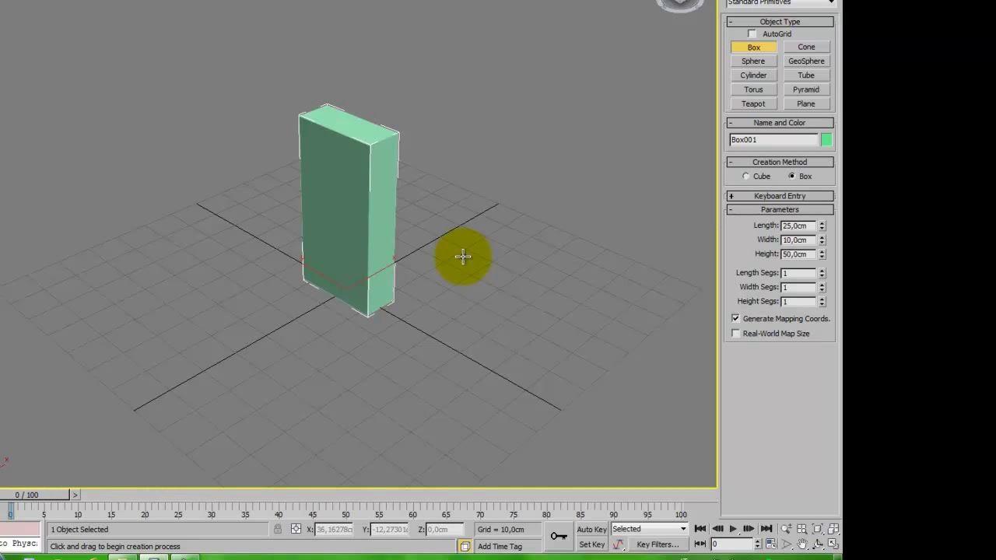
# - Frame the box and switch the Perspective view to Edged Faces display
pyautogui.scroll(3, 505, 276)
pyautogui.moveTo(506, 276); pyautogui.dragTo(506, 286, button='middle')
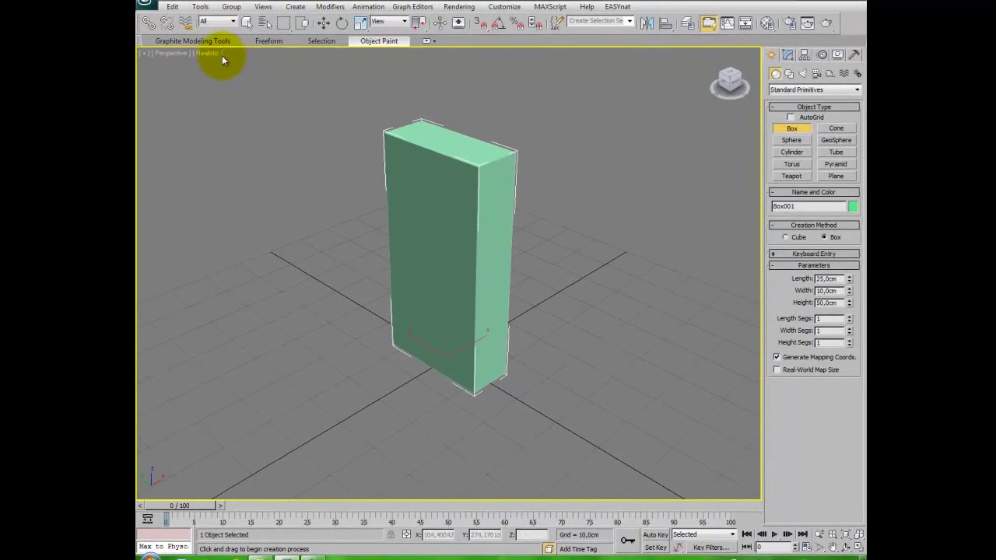
pyautogui.click(208, 53)
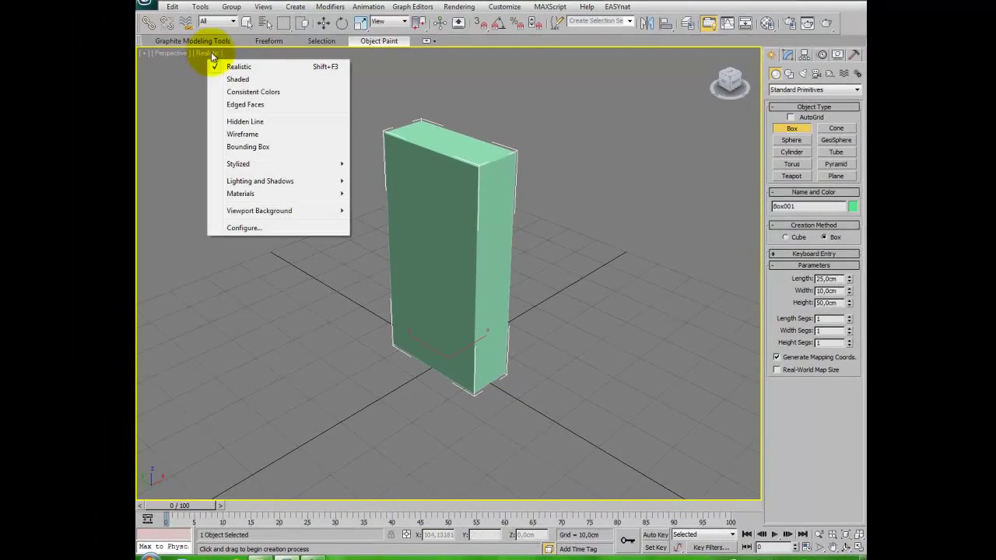
pyautogui.click(260, 110)
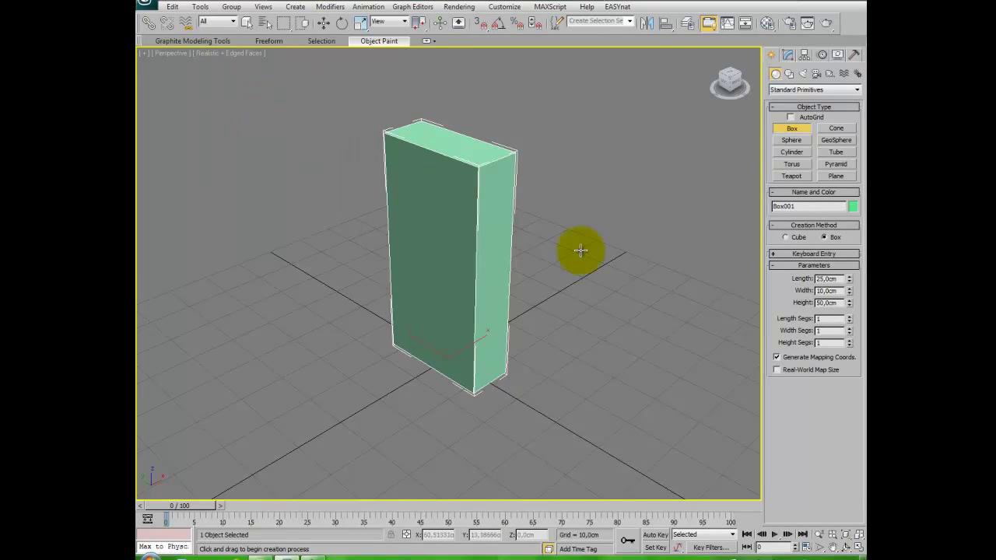
# - Exit box creation, show Box001 in the Modify panel, and bring up its Convert To options
pyautogui.rightClick(580, 295)
pyautogui.click(788, 55)
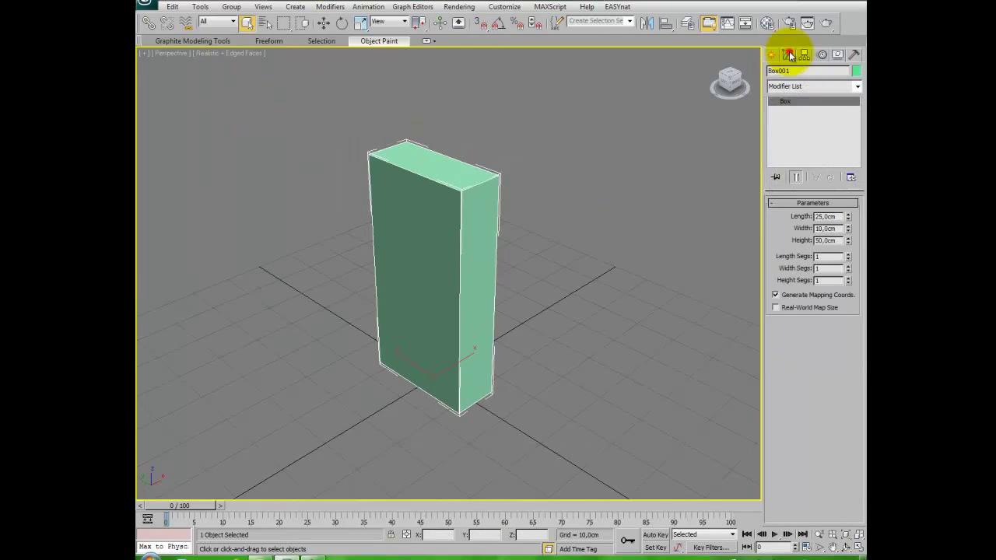
pyautogui.rightClick(465, 251)
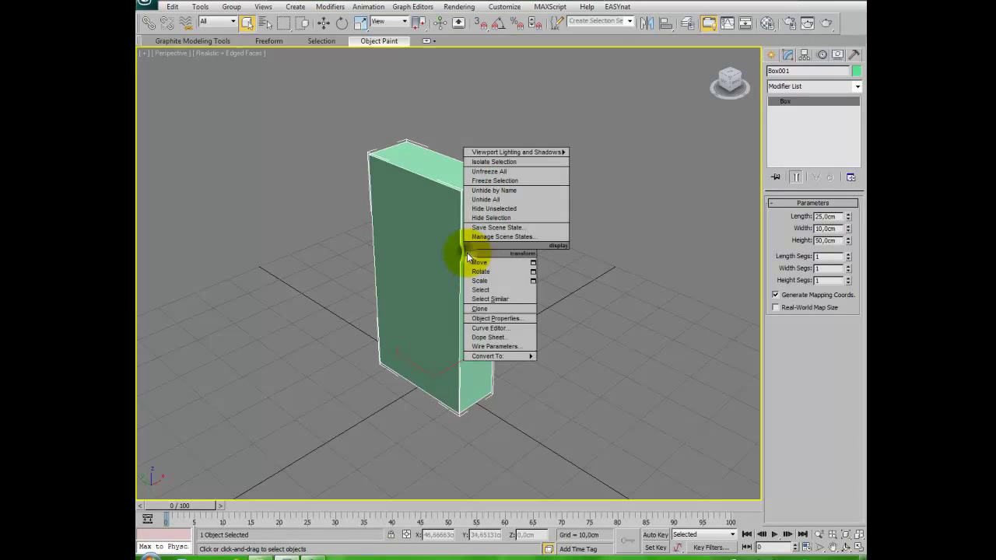